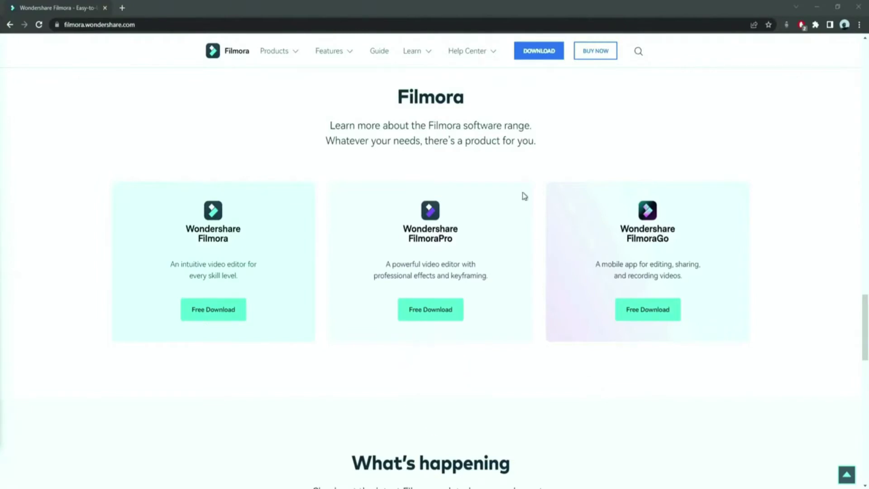
Download Filmora, run filmora_setup.exe, install it and launch Filmora 11.
{"action": "left_click", "coordinate": [540, 55]}
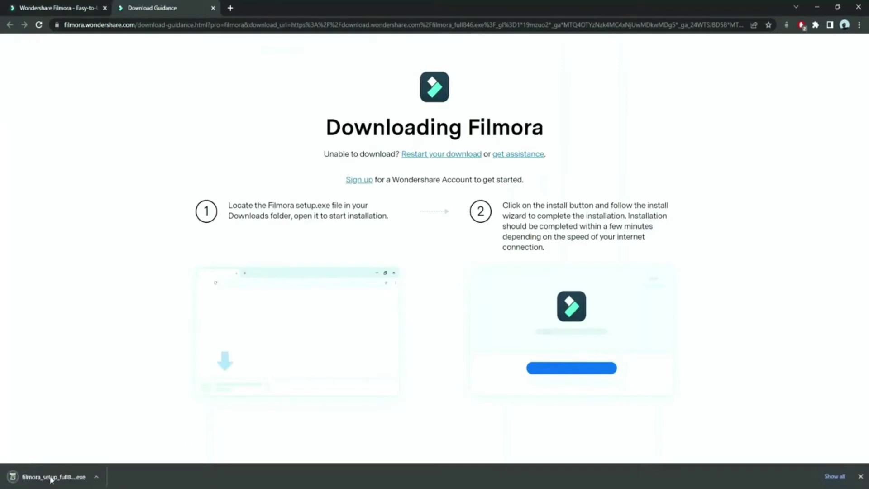
{"action": "left_click", "coordinate": [50, 478]}
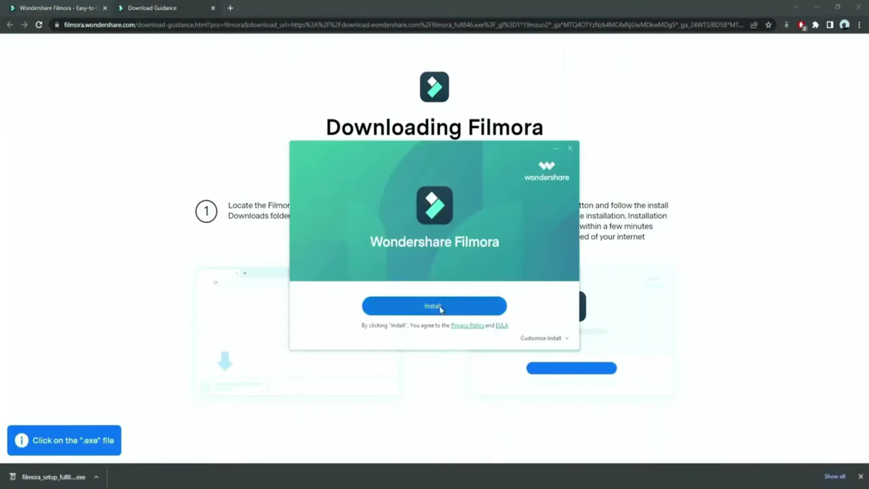
{"action": "left_click", "coordinate": [435, 306]}
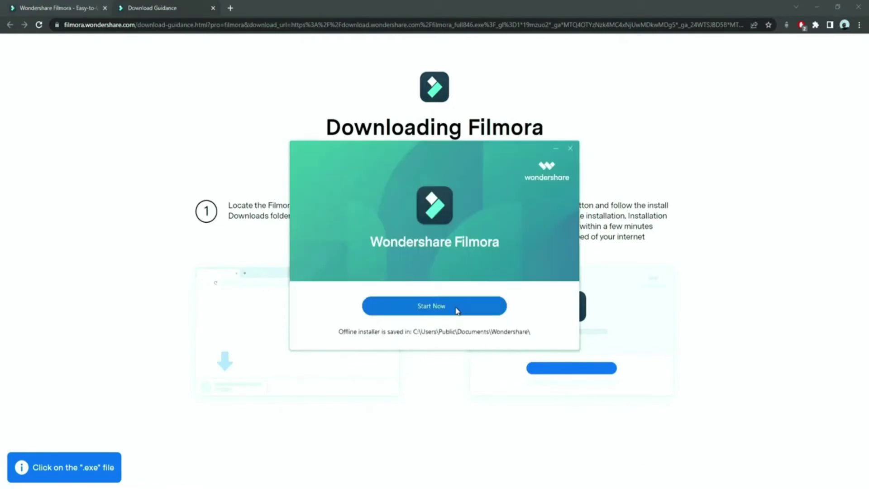
{"action": "left_click", "coordinate": [456, 311]}
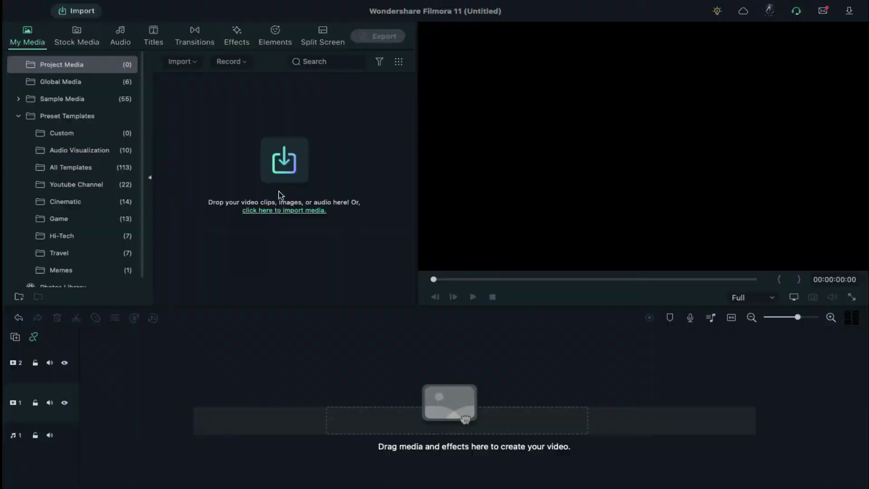
Import all three files from the Water folder into the project.
{"action": "left_click", "coordinate": [286, 173]}
{"action": "key", "text": "super+a"}
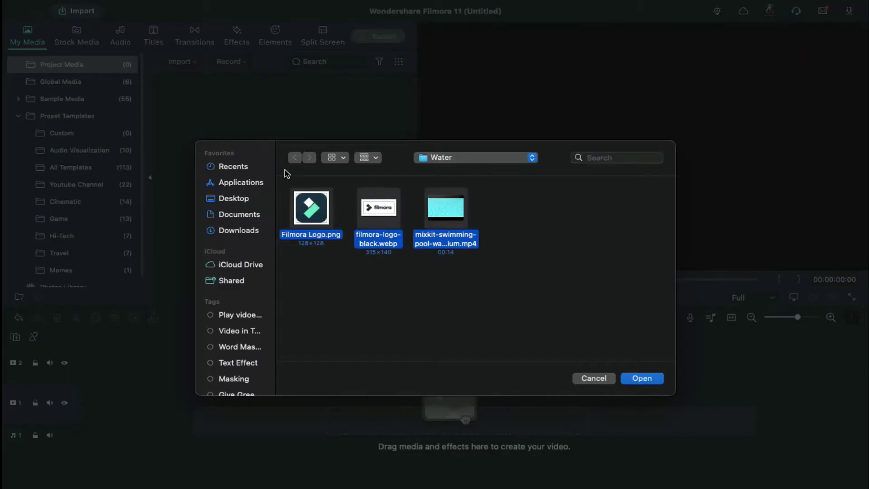
{"action": "key", "text": "Return"}
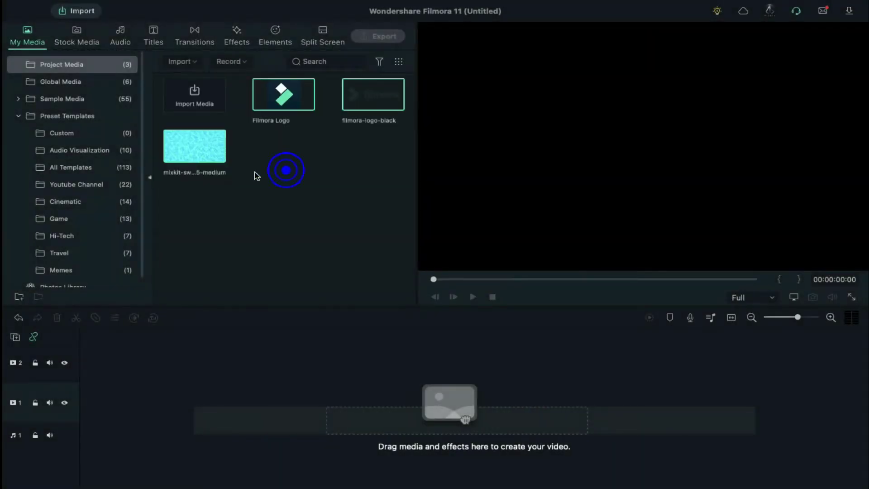
Put the pool water clip on track 1 trimmed to 10s, with filmora-logo-black above it.
{"action": "left_click_drag", "start_coordinate": [168, 206], "coordinate": [119, 393]}
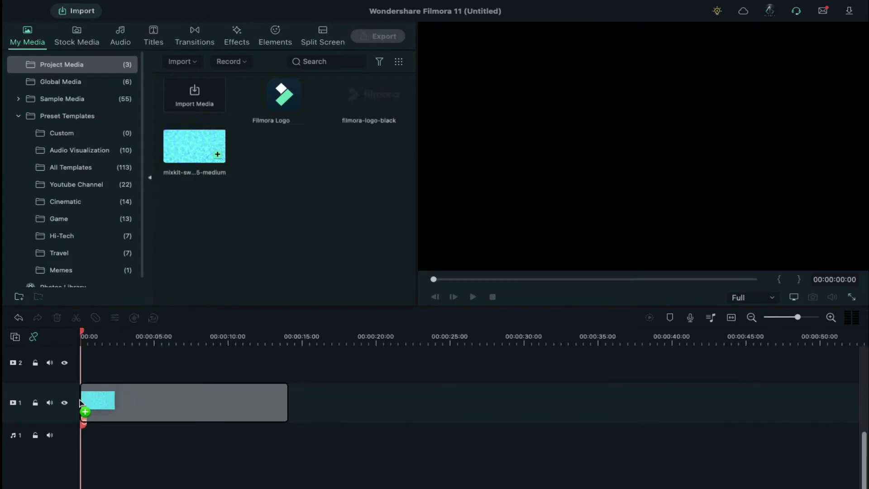
{"action": "left_click", "coordinate": [337, 210]}
{"action": "left_click", "coordinate": [226, 338]}
{"action": "left_click_drag", "start_coordinate": [288, 405], "coordinate": [228, 404]}
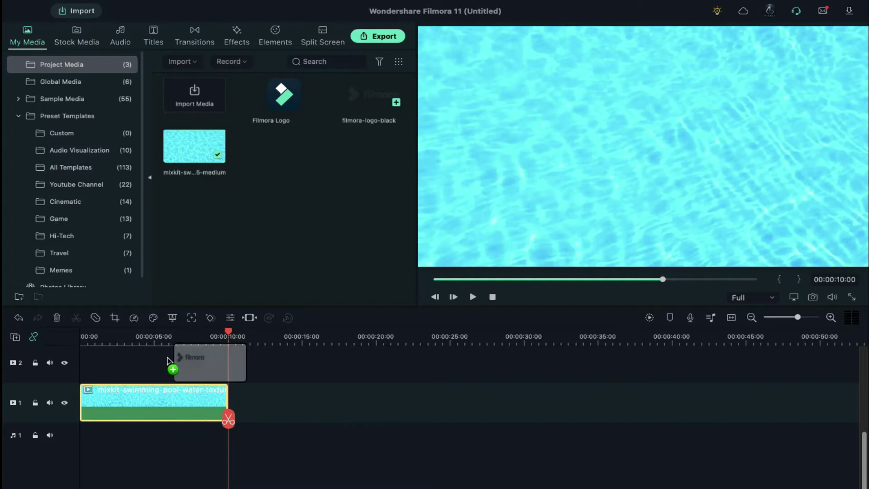
{"action": "left_click_drag", "start_coordinate": [225, 306], "coordinate": [83, 372]}
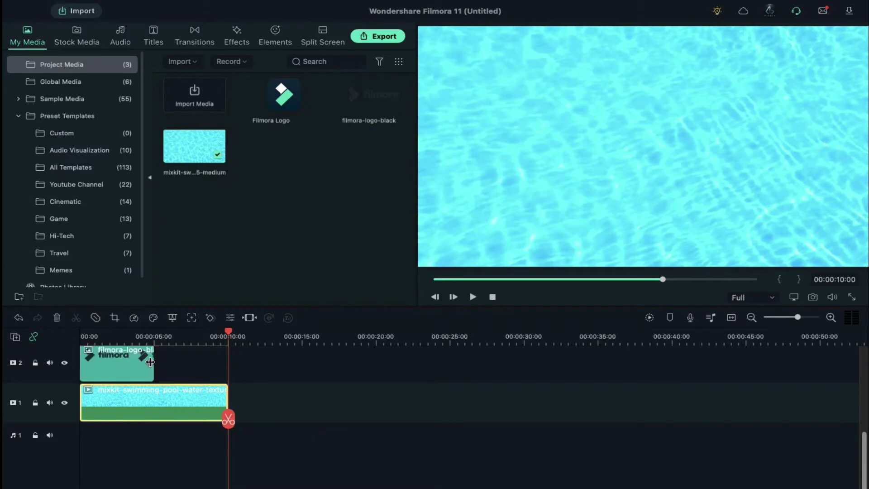
{"action": "left_click_drag", "start_coordinate": [162, 364], "coordinate": [229, 365]}
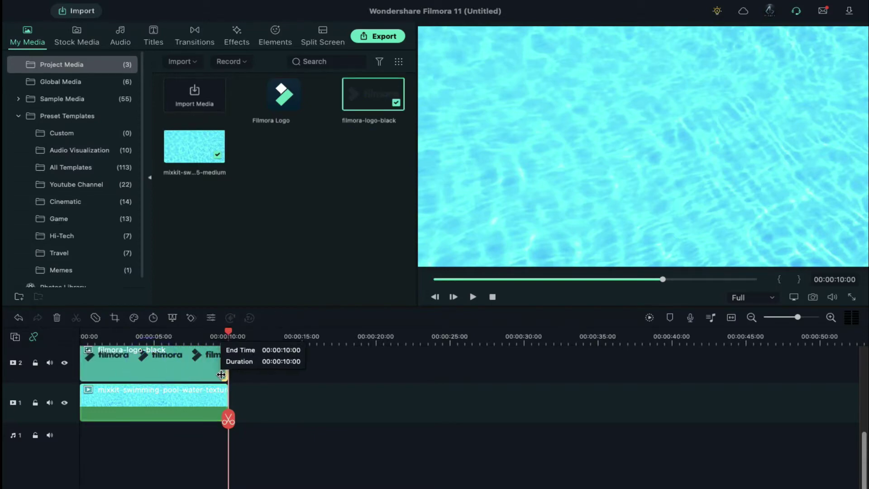
Lower the logo clip's brightness and raise its contrast slightly.
{"action": "double_click", "coordinate": [171, 362]}
{"action": "left_click", "coordinate": [58, 32]}
{"action": "left_click_drag", "start_coordinate": [204, 157], "coordinate": [165, 172]}
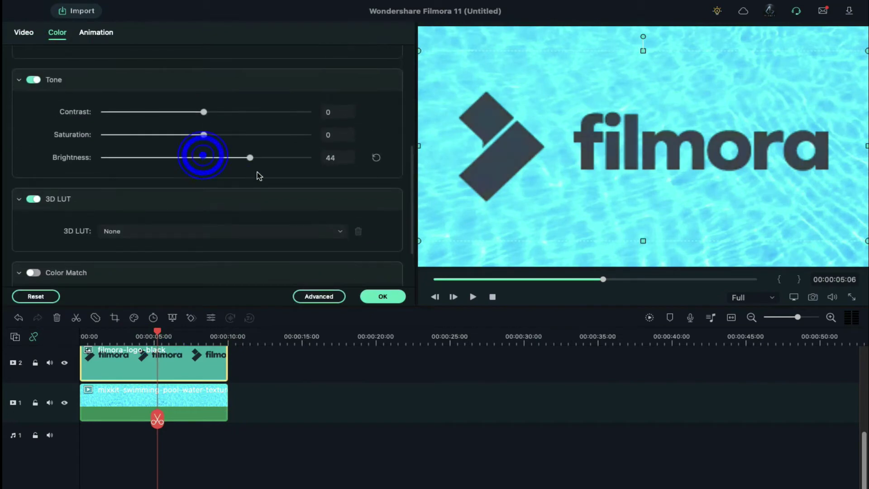
{"action": "left_click_drag", "start_coordinate": [204, 112], "coordinate": [210, 111]}
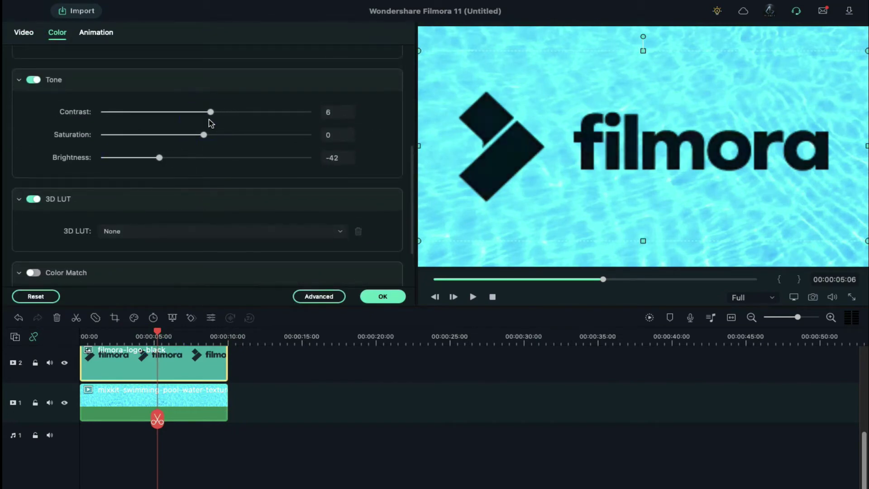
Set the logo's scale to 70.6 and Position Y to 162, and apply.
{"action": "left_click", "coordinate": [24, 33]}
{"action": "mouse_move", "coordinate": [204, 169]}
{"action": "left_mouse_down"}
{"action": "mouse_move", "coordinate": [174, 168]}
{"action": "mouse_move", "coordinate": [176, 193]}
{"action": "mouse_move", "coordinate": [285, 221]}
{"action": "left_mouse_up"}
{"action": "left_click", "coordinate": [382, 297]}
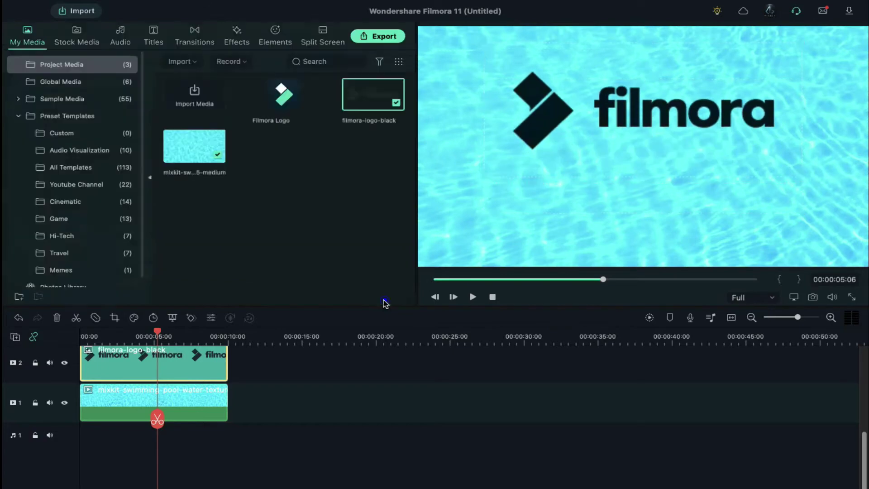
Apply BCC Wave from Boris FX > BCC Warp to the logo clip.
{"action": "left_click", "coordinate": [229, 44]}
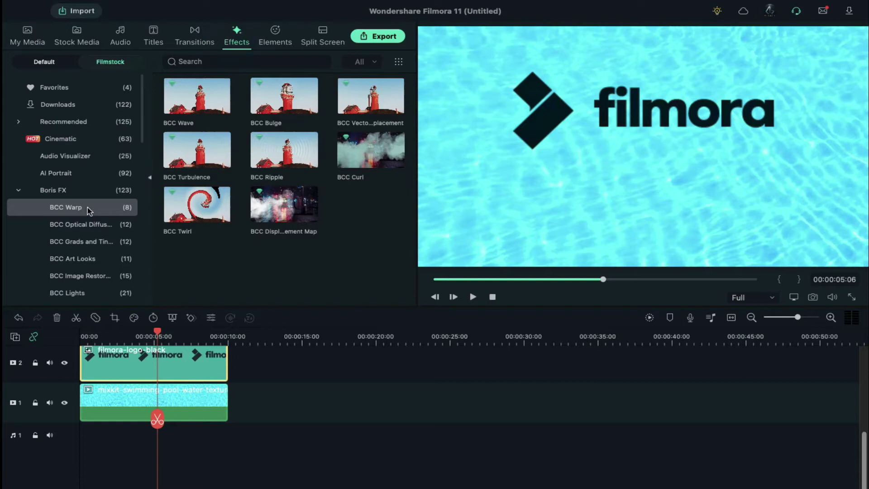
{"action": "left_click_drag", "start_coordinate": [188, 110], "coordinate": [158, 278]}
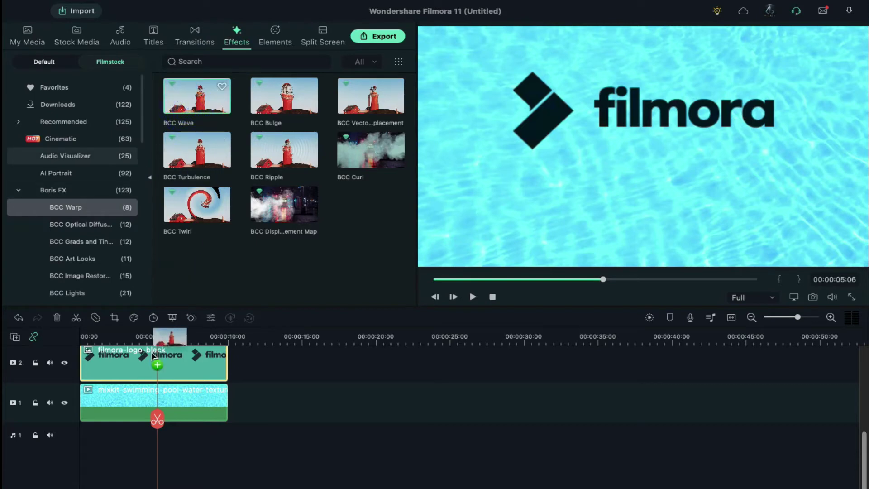
{"action": "left_click_drag", "start_coordinate": [153, 355], "coordinate": [153, 355]}
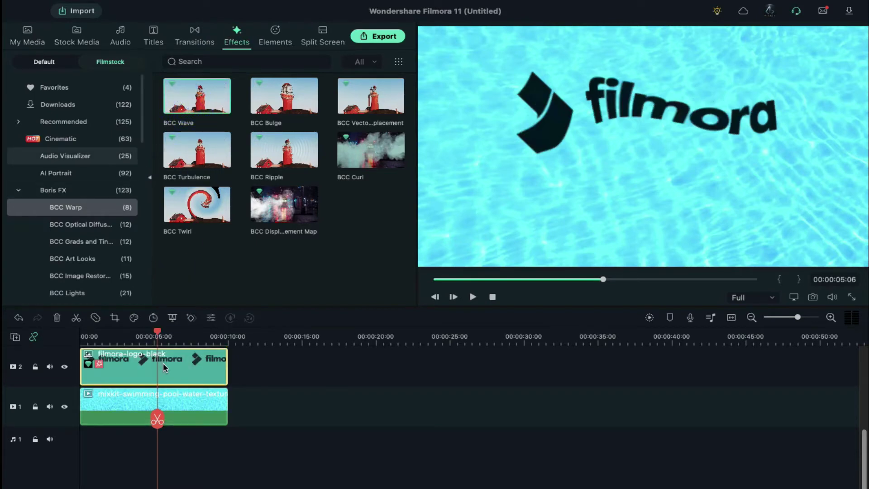
Set BCC Wave to width 127, speed 0.08, phase 0.10 and angle about 56.
{"action": "double_click", "coordinate": [164, 363]}
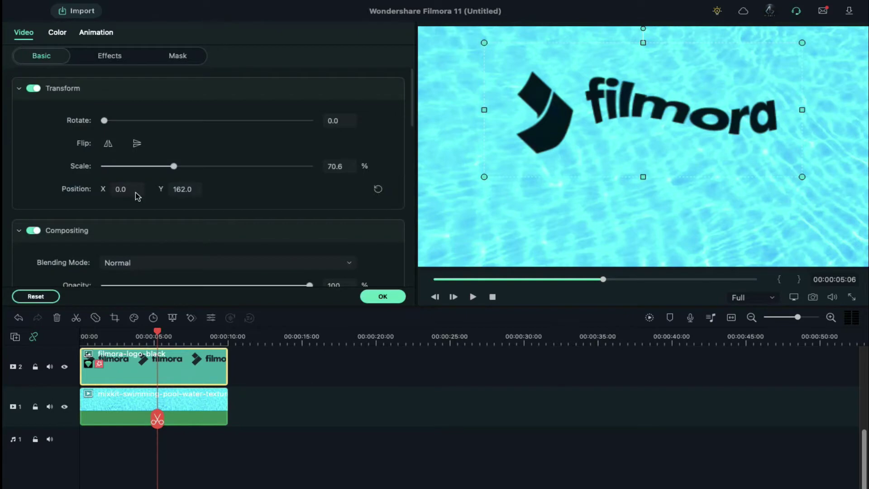
{"action": "left_click", "coordinate": [116, 58]}
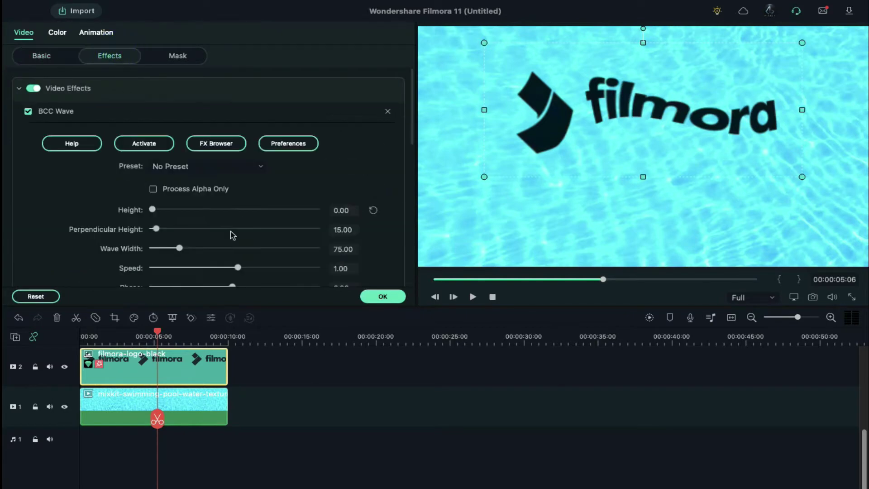
{"action": "scroll", "coordinate": [347, 205], "scroll_direction": "down", "scroll_amount": 2}
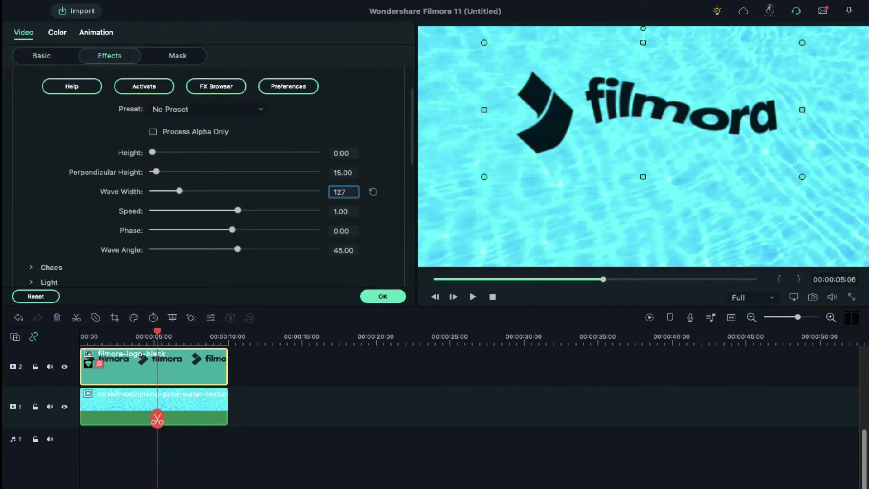
{"action": "left_click", "coordinate": [354, 211]}
{"action": "type", "text": "0.08"}
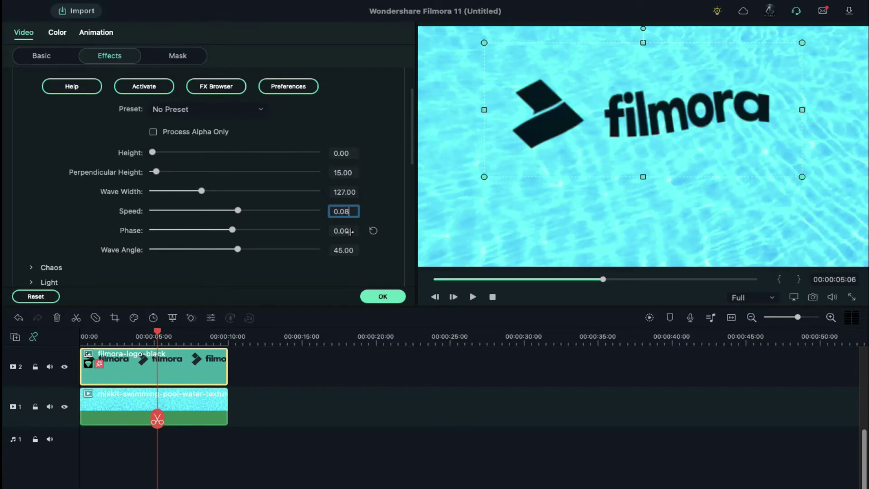
{"action": "type", "text": "0.1"}
{"action": "key", "text": "Return"}
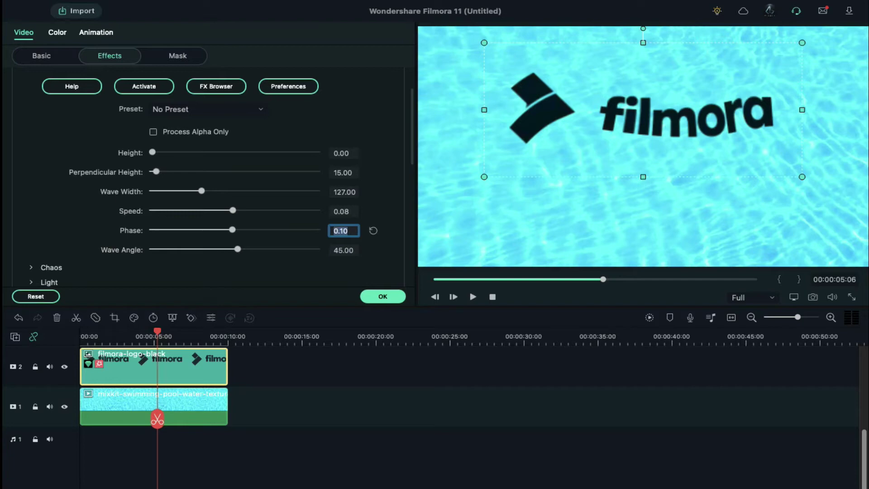
{"action": "scroll", "coordinate": [296, 257], "scroll_direction": "down", "scroll_amount": 1}
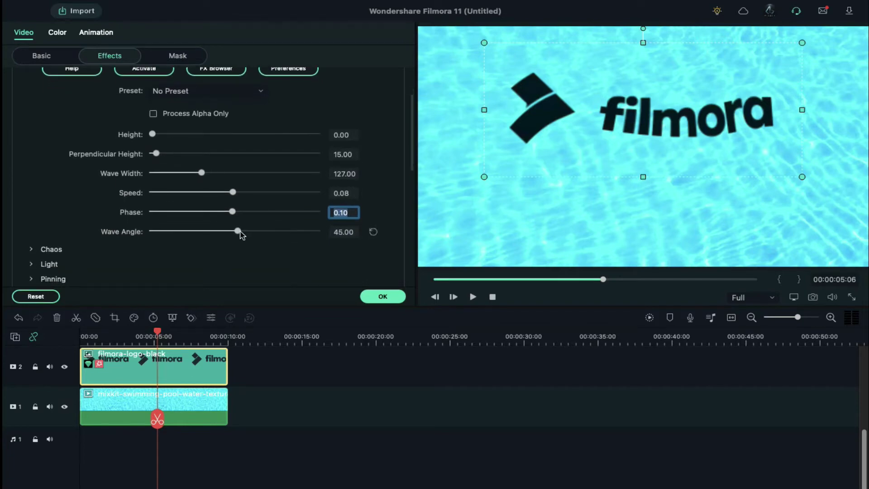
{"action": "left_click_drag", "start_coordinate": [242, 235], "coordinate": [238, 235]}
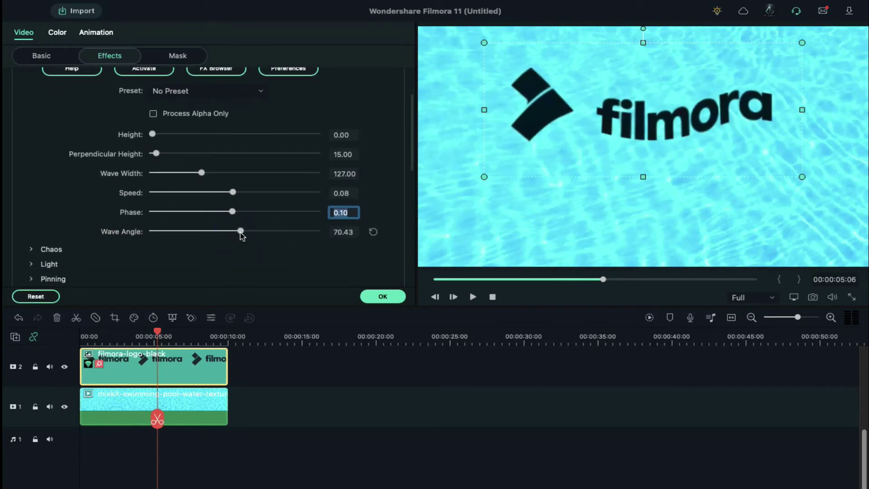
Reset wave angle to 45, set Chaos Blend to 100 and Wave Distortion to 5.54.
{"action": "left_click", "coordinate": [373, 231]}
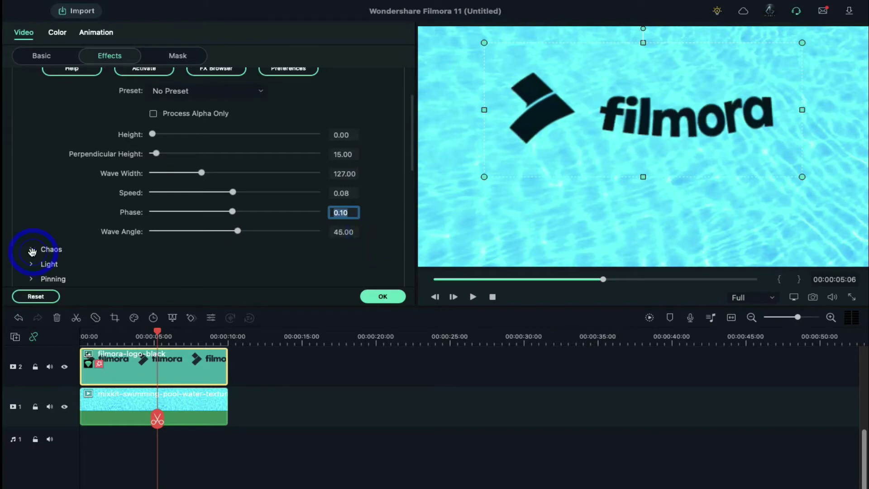
{"action": "scroll", "coordinate": [153, 262], "scroll_direction": "down", "scroll_amount": 3}
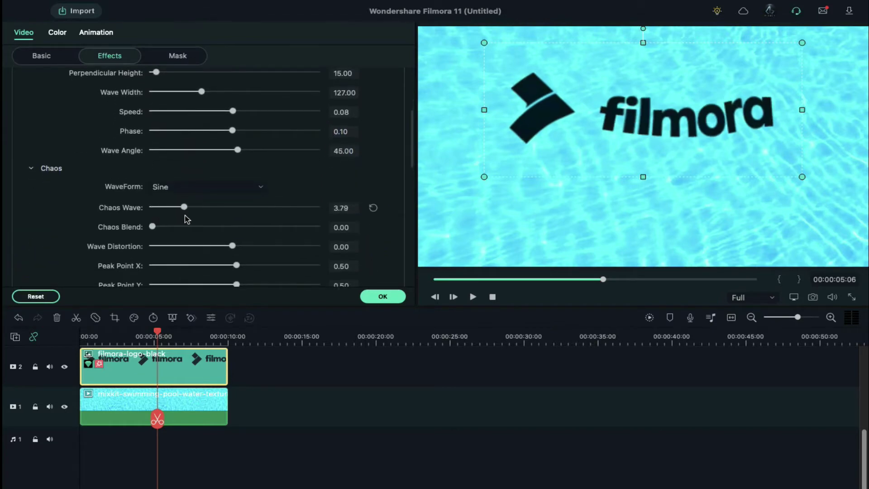
{"action": "left_click_drag", "start_coordinate": [153, 227], "coordinate": [313, 228]}
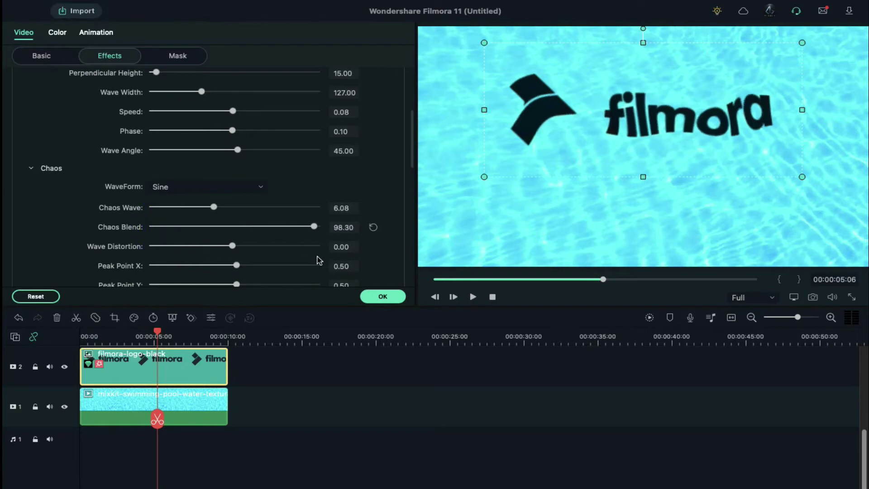
{"action": "scroll", "coordinate": [328, 267], "scroll_direction": "down", "scroll_amount": 1}
{"action": "scroll", "coordinate": [297, 254], "scroll_direction": "down", "scroll_amount": 1}
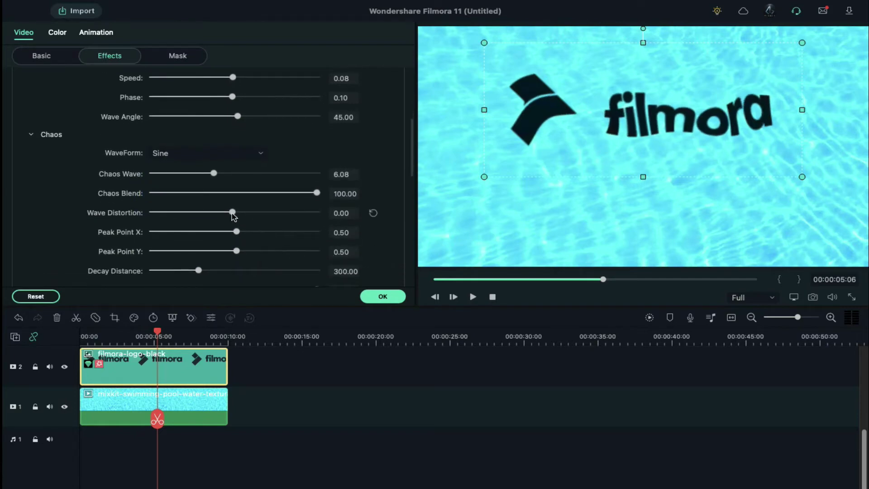
{"action": "left_click_drag", "start_coordinate": [232, 213], "coordinate": [237, 212]}
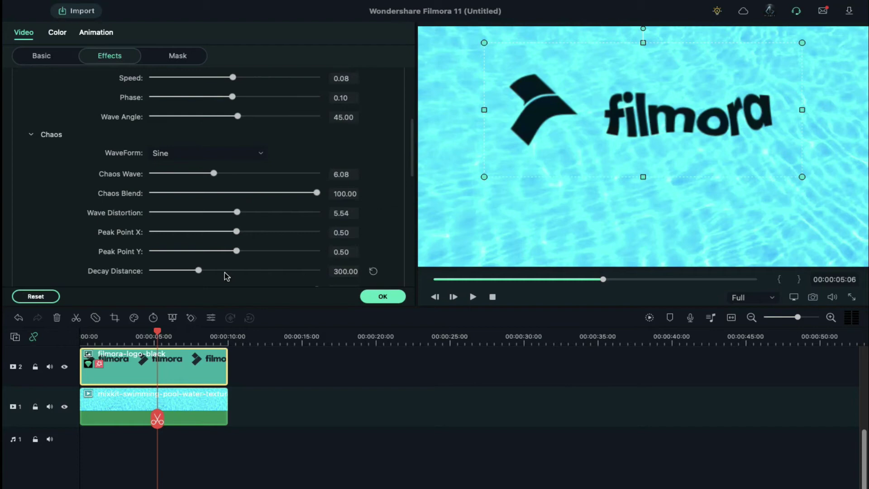
{"action": "scroll", "coordinate": [225, 276], "scroll_direction": "down", "scroll_amount": 3}
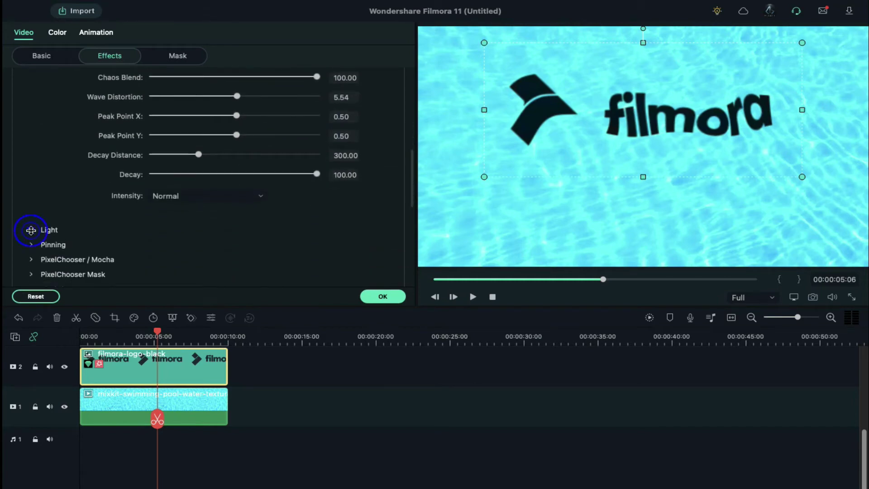
Set the wave light to level 52.57, width 35.20 and focus -32.19.
{"action": "left_click", "coordinate": [31, 230]}
{"action": "scroll", "coordinate": [248, 225], "scroll_direction": "down", "scroll_amount": 1}
{"action": "left_click", "coordinate": [158, 235]}
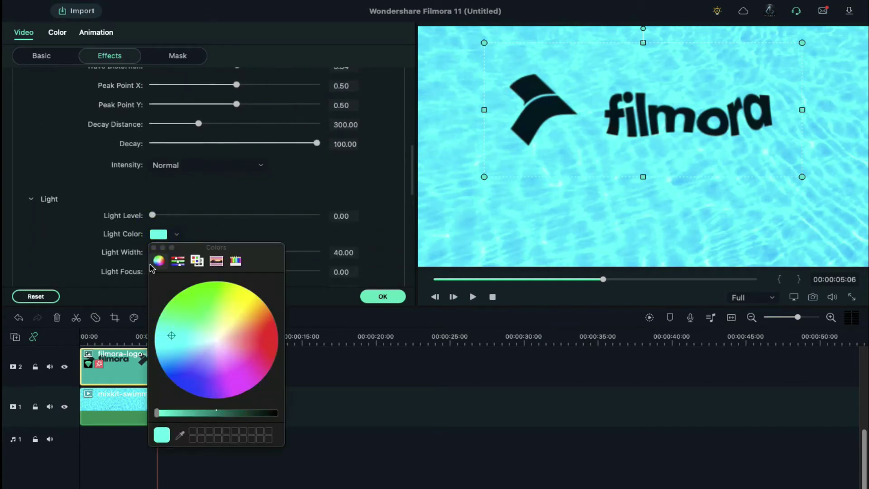
{"action": "left_click", "coordinate": [153, 248]}
{"action": "left_click_drag", "start_coordinate": [152, 215], "coordinate": [172, 216]}
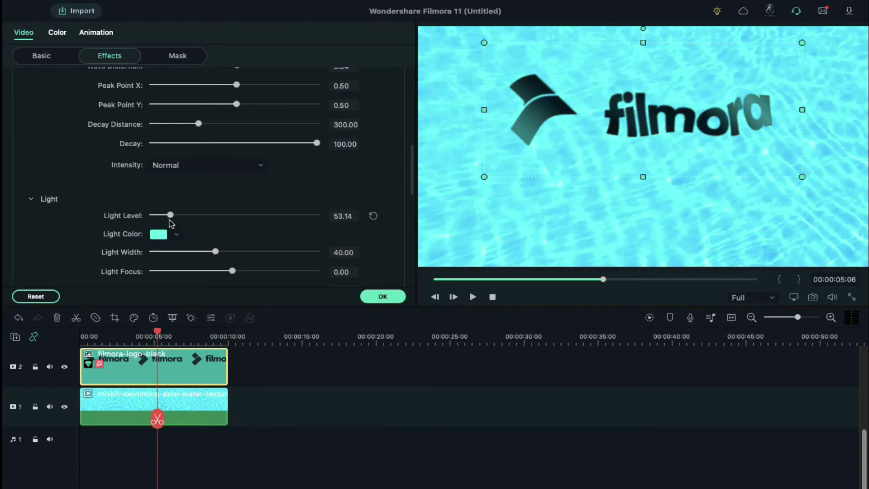
{"action": "left_click_drag", "start_coordinate": [213, 253], "coordinate": [179, 253]}
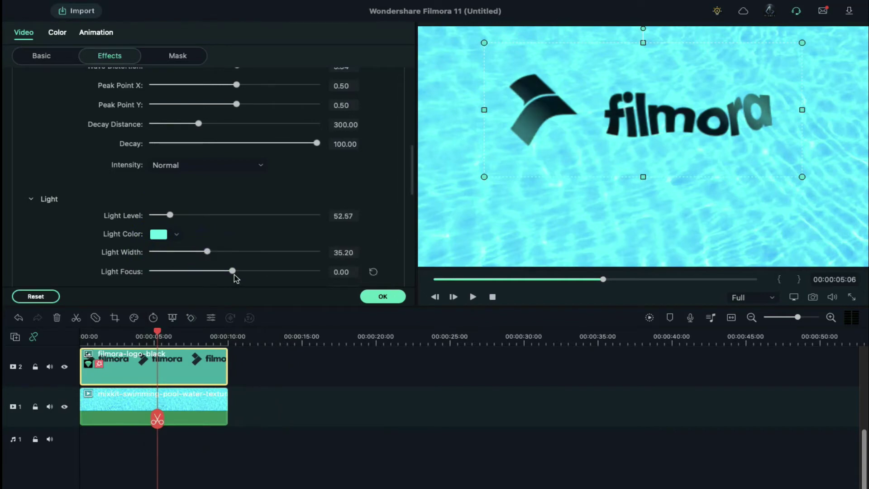
{"action": "scroll", "coordinate": [267, 271], "scroll_direction": "down", "scroll_amount": 2}
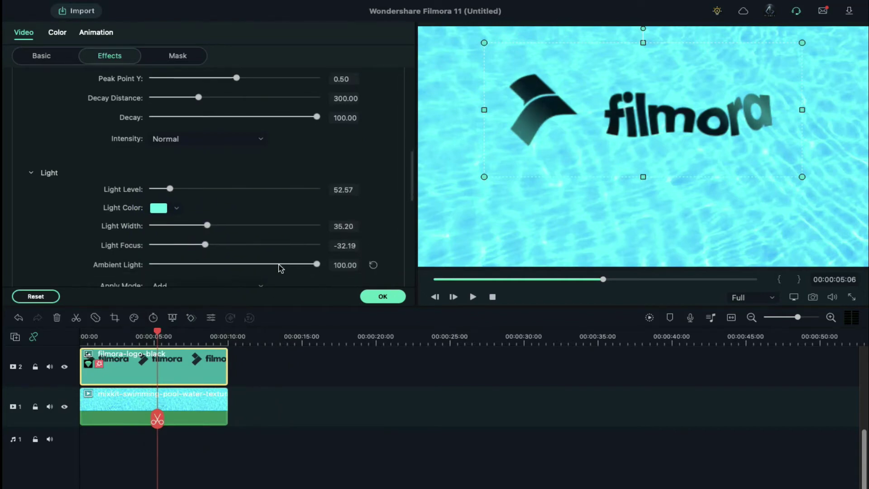
Close the wave settings and copy the text logo clip's effects.
{"action": "left_click", "coordinate": [372, 300]}
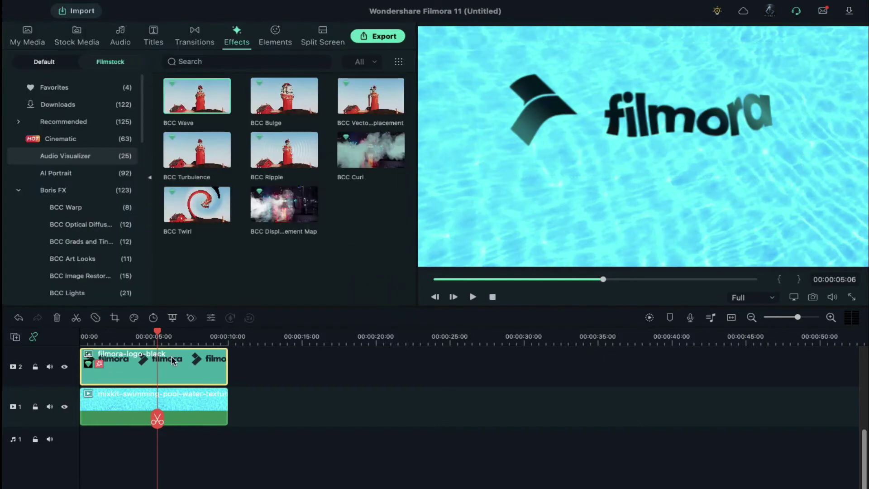
{"action": "right_click", "coordinate": [173, 362]}
{"action": "left_click", "coordinate": [203, 397]}
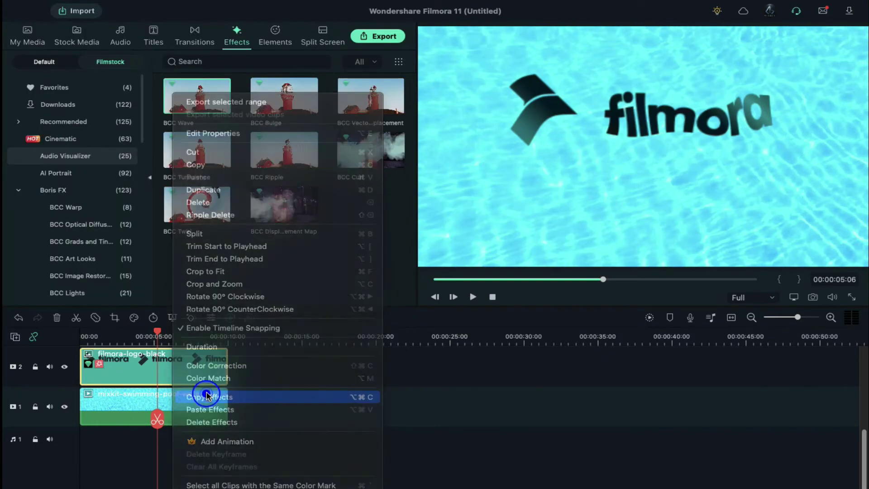
{"action": "scroll", "coordinate": [191, 377], "scroll_direction": "up", "scroll_amount": 2}
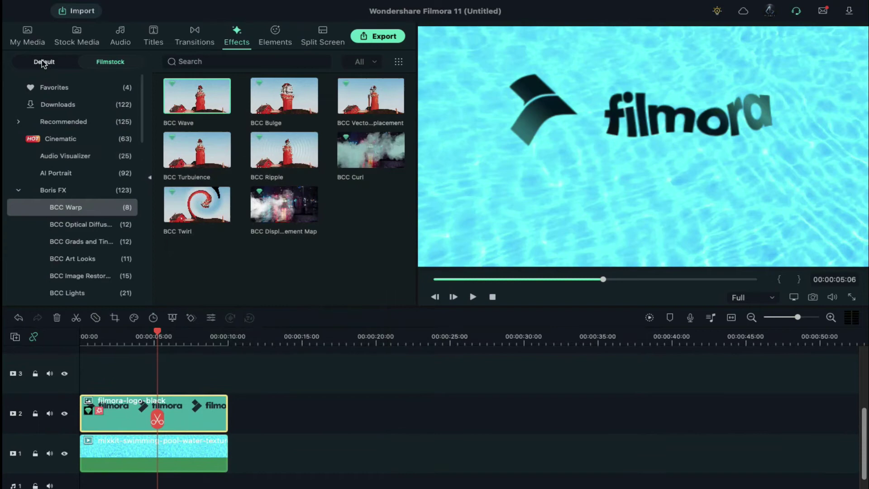
Add Filmora Logo on track 3, match the text logo's length, and paste the effects.
{"action": "left_click", "coordinate": [29, 40]}
{"action": "left_click_drag", "start_coordinate": [274, 105], "coordinate": [82, 369]}
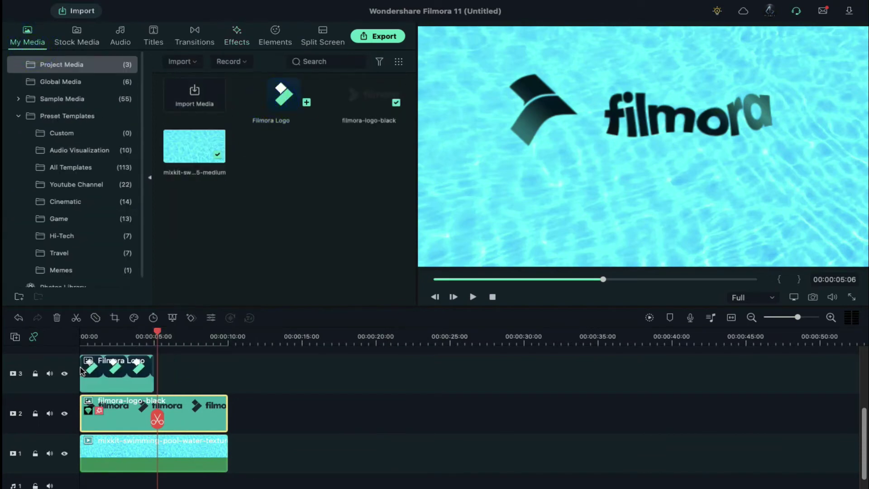
{"action": "left_click_drag", "start_coordinate": [151, 372], "coordinate": [216, 385]}
{"action": "right_click", "coordinate": [182, 375]}
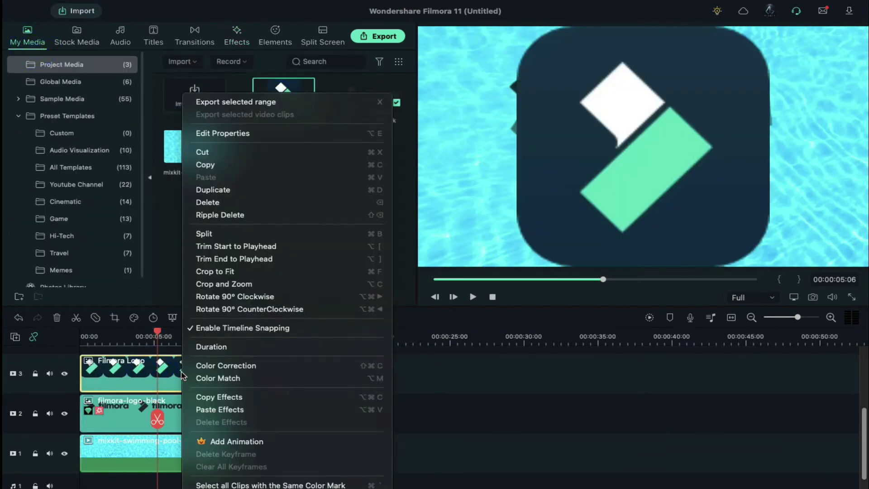
{"action": "left_click", "coordinate": [212, 410]}
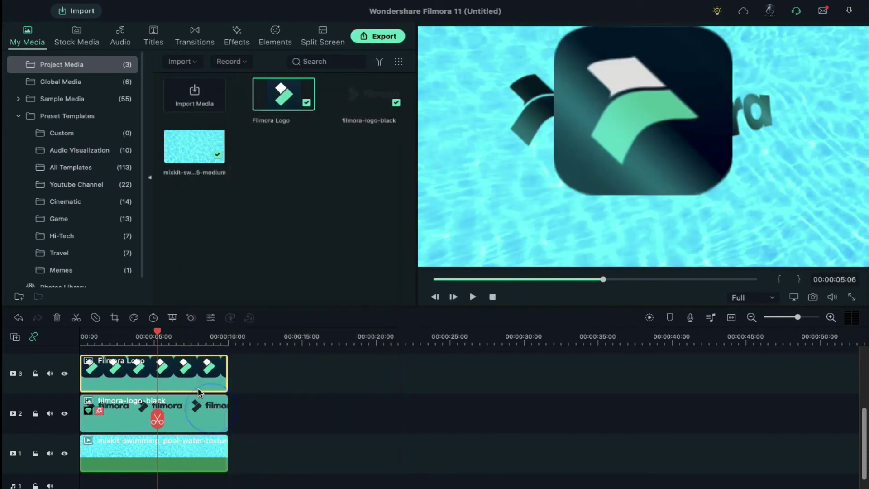
Shrink the icon below the text; set light level 42.98, width 24.92, focus -23.19.
{"action": "left_click_drag", "start_coordinate": [703, 46], "coordinate": [676, 224]}
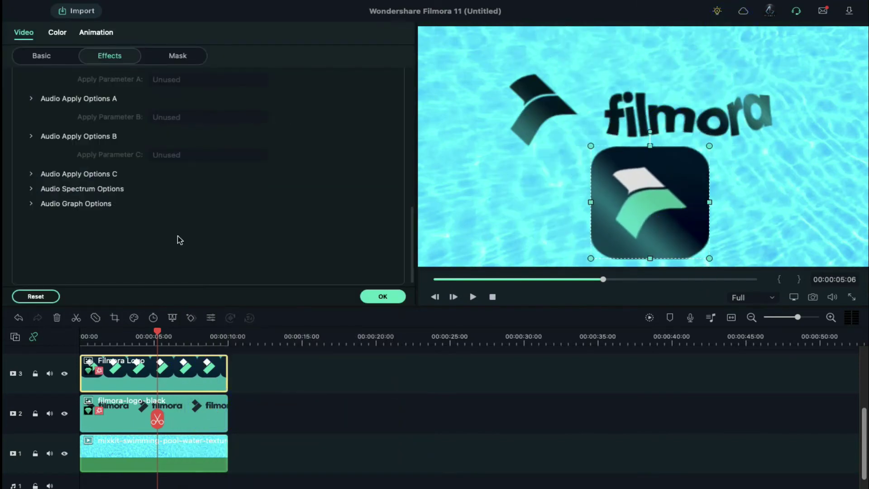
{"action": "scroll", "coordinate": [177, 240], "scroll_direction": "up", "scroll_amount": 3}
{"action": "scroll", "coordinate": [177, 240], "scroll_direction": "up", "scroll_amount": 4}
{"action": "left_click", "coordinate": [32, 169]}
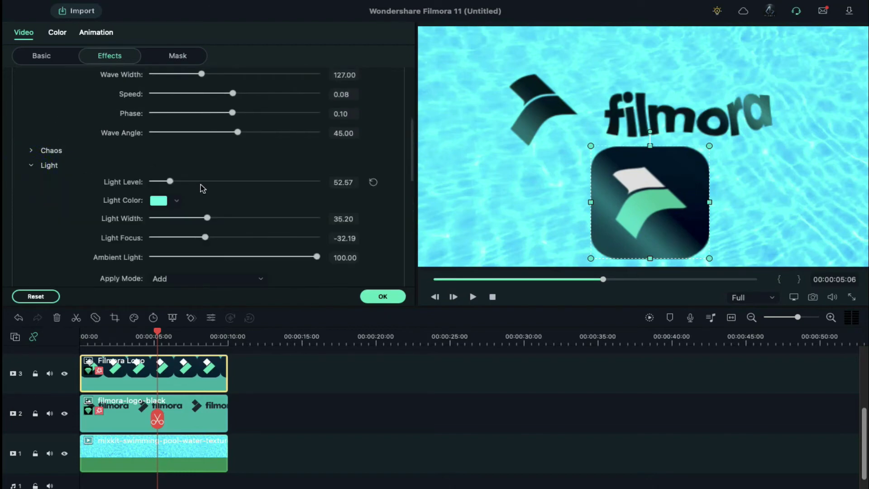
{"action": "scroll", "coordinate": [204, 189], "scroll_direction": "down", "scroll_amount": 1}
{"action": "left_click_drag", "start_coordinate": [174, 176], "coordinate": [169, 183]}
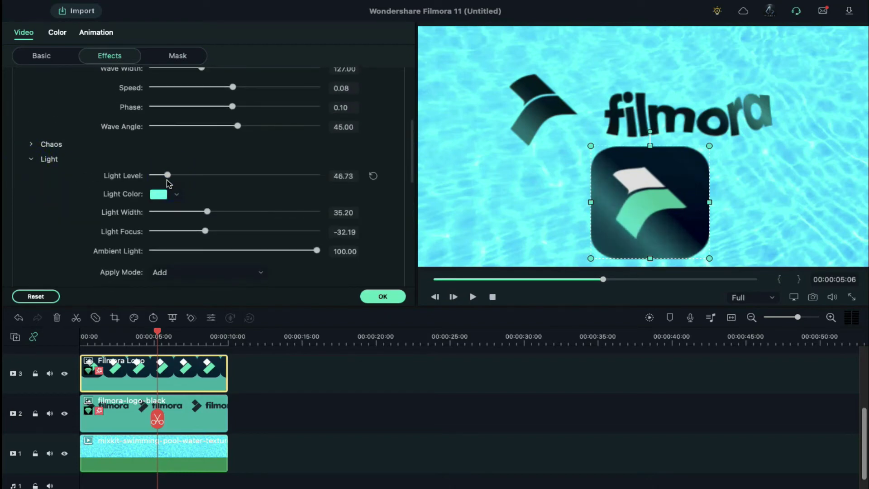
{"action": "mouse_move", "coordinate": [209, 215]}
{"action": "left_mouse_down"}
{"action": "mouse_move", "coordinate": [219, 222]}
{"action": "mouse_move", "coordinate": [190, 218]}
{"action": "left_mouse_up"}
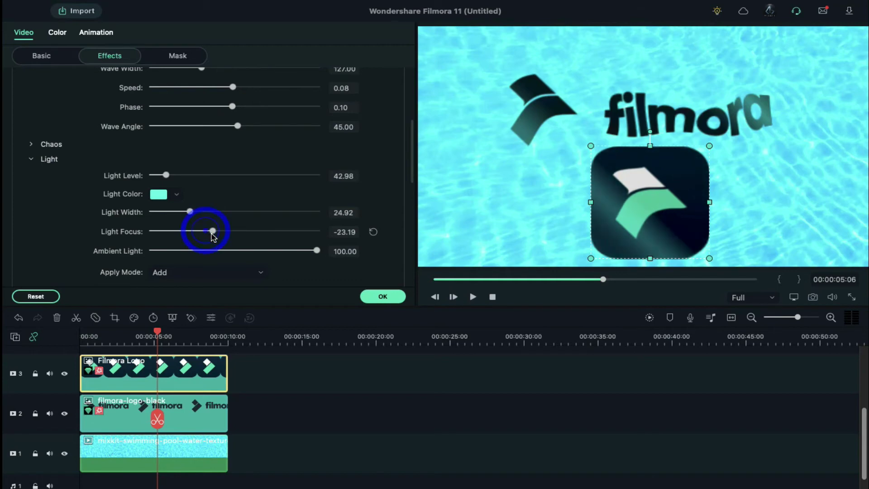
Add a second pool water clip on track 4 with Multiply blending.
{"action": "left_click", "coordinate": [383, 297]}
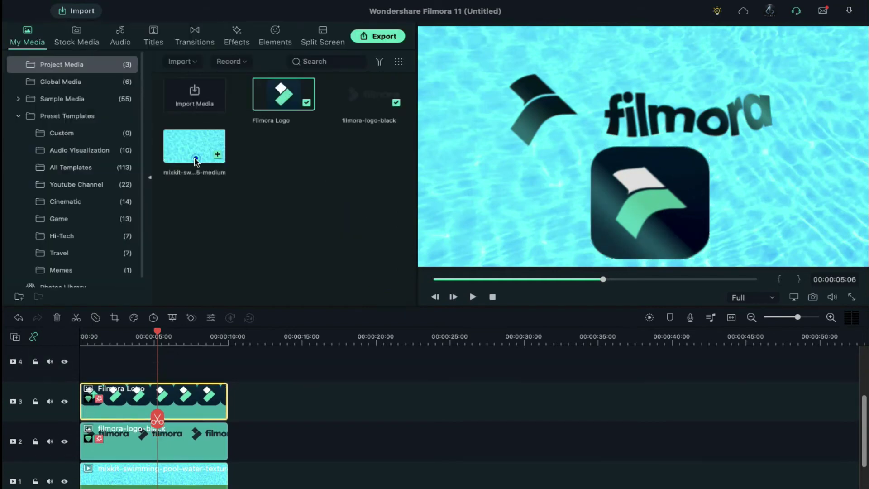
{"action": "left_click_drag", "start_coordinate": [193, 146], "coordinate": [156, 360]}
{"action": "double_click", "coordinate": [156, 361]}
{"action": "left_click", "coordinate": [204, 82]}
{"action": "left_click", "coordinate": [191, 111]}
Apply the pool clip settings, render the composite and play it from the start.
{"action": "left_click", "coordinate": [383, 297]}
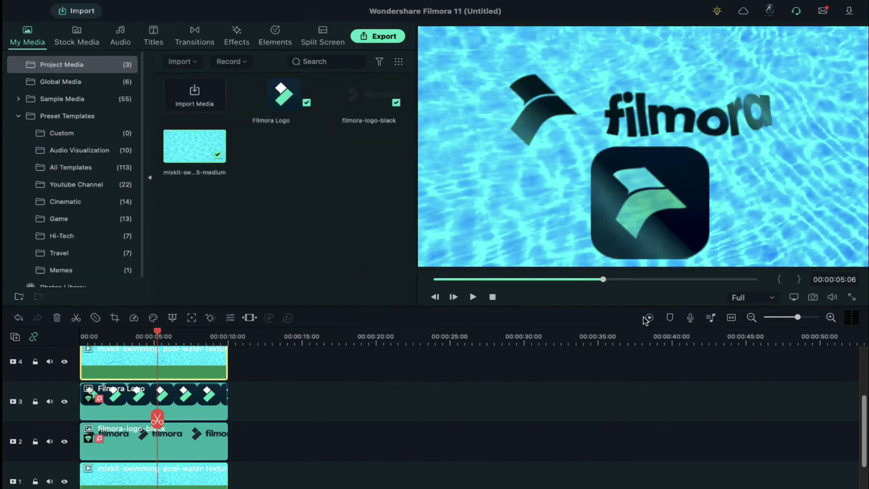
{"action": "left_click", "coordinate": [650, 318]}
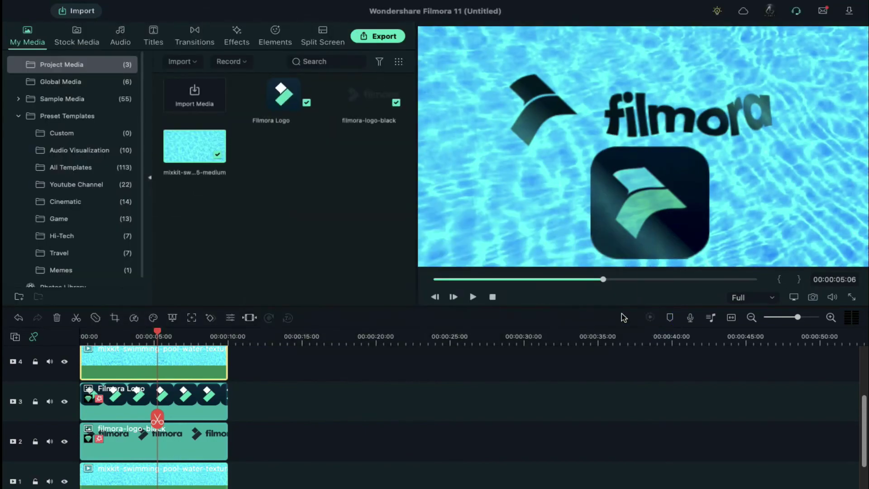
{"action": "left_click", "coordinate": [474, 297]}
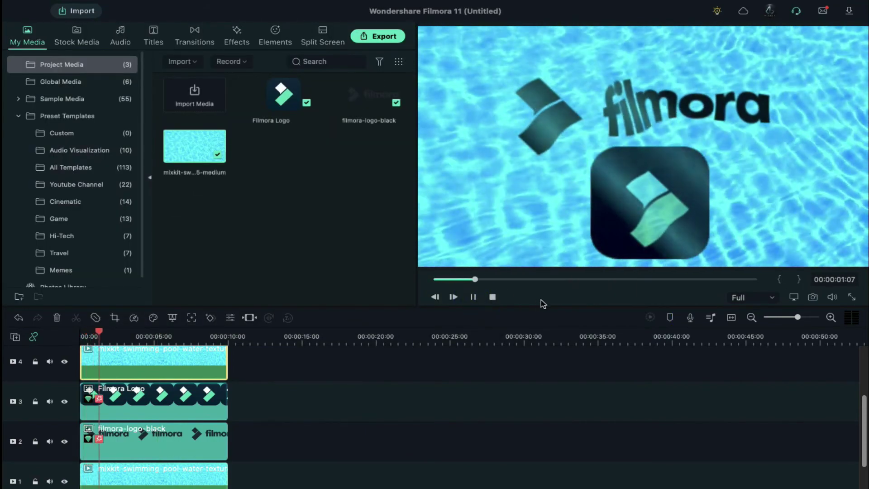